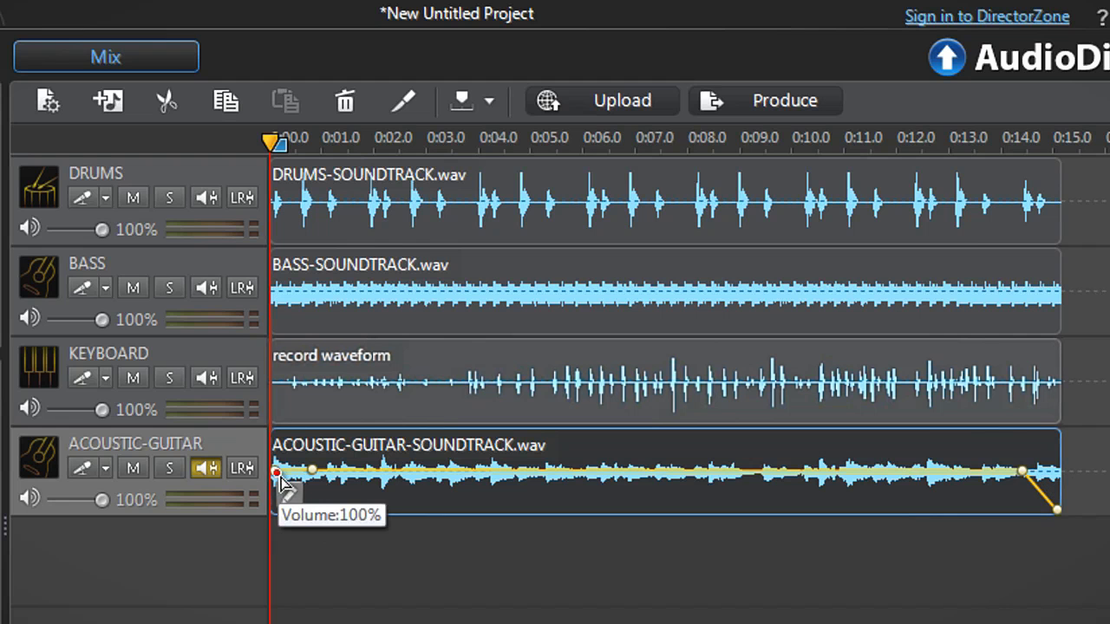
Step: Watch the intro demo: guitar faded in from 40% volume, then recording onto armed tracks
{"action": "left_click_drag", "start_coordinate": [274, 472], "coordinate": [262, 497]}
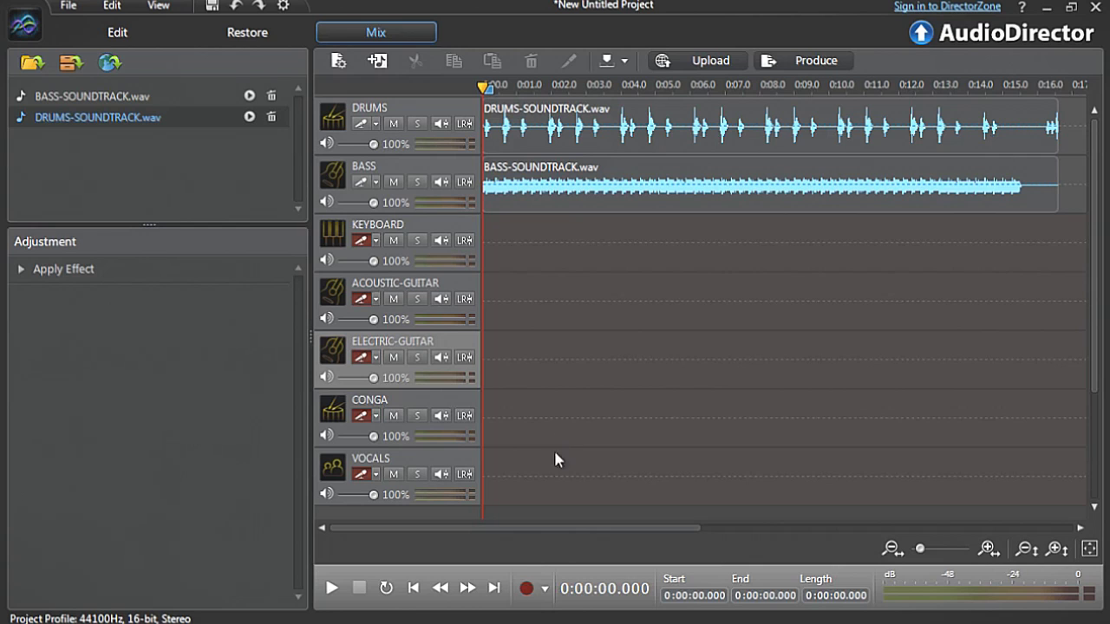
{"action": "left_click", "coordinate": [520, 593]}
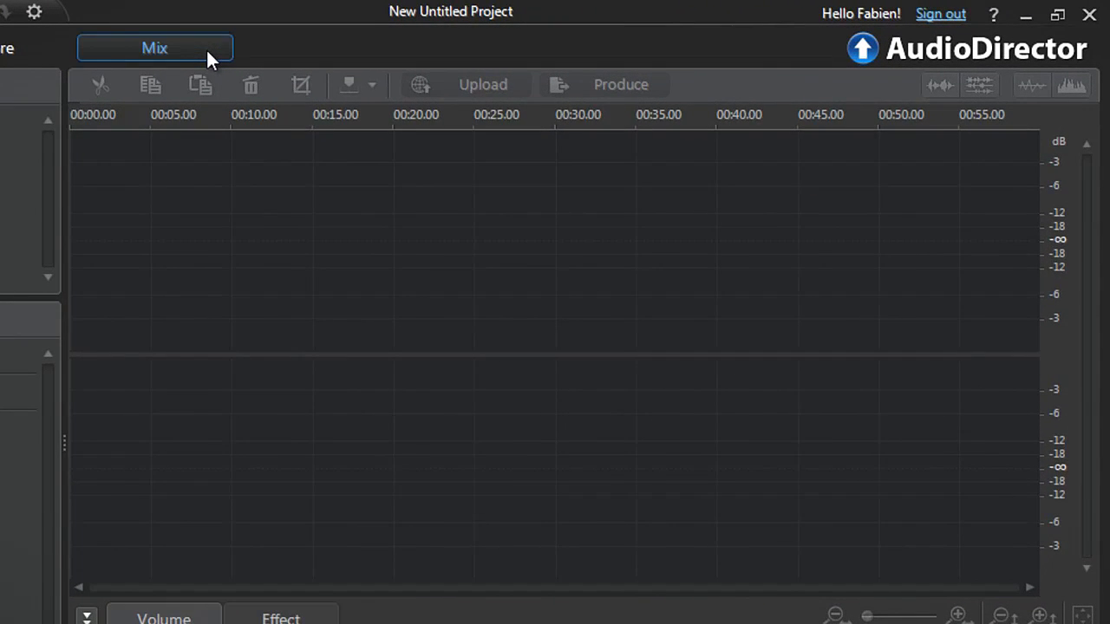
Step: In the Mix workspace, add audio tracks, then remove Track 5 to leave Tracks 1–4
{"action": "left_click", "coordinate": [207, 52]}
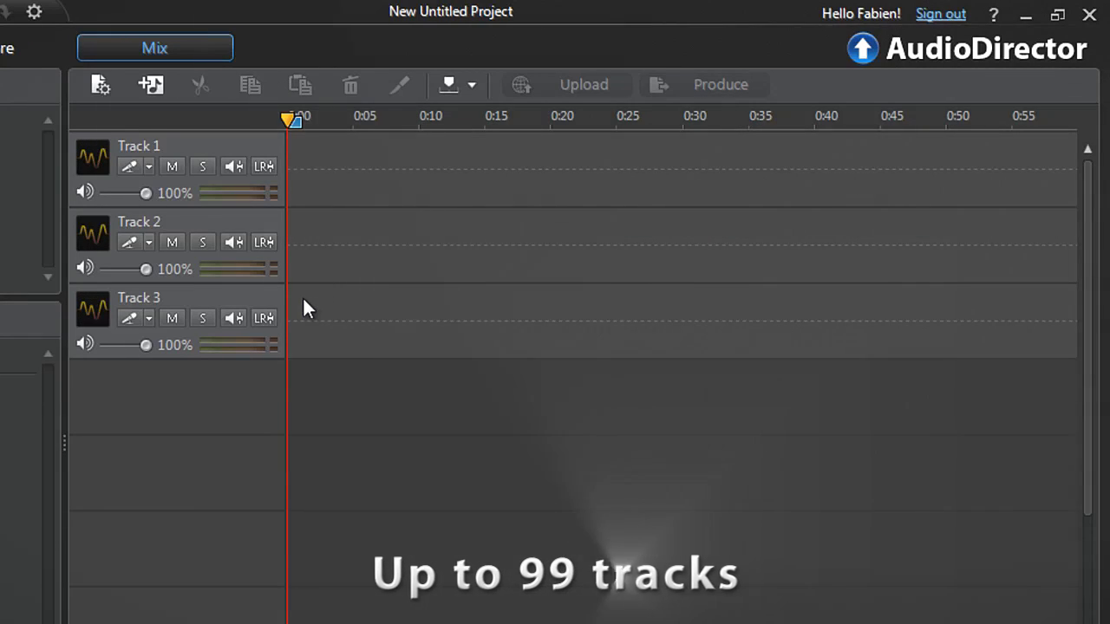
{"action": "right_click", "coordinate": [302, 383]}
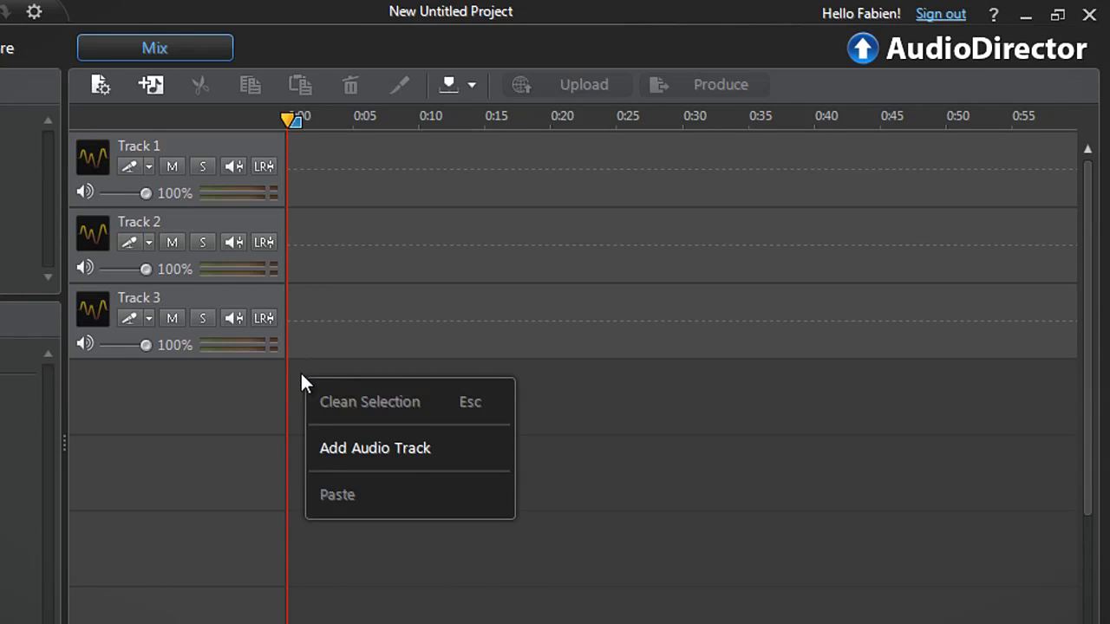
{"action": "left_click", "coordinate": [326, 449]}
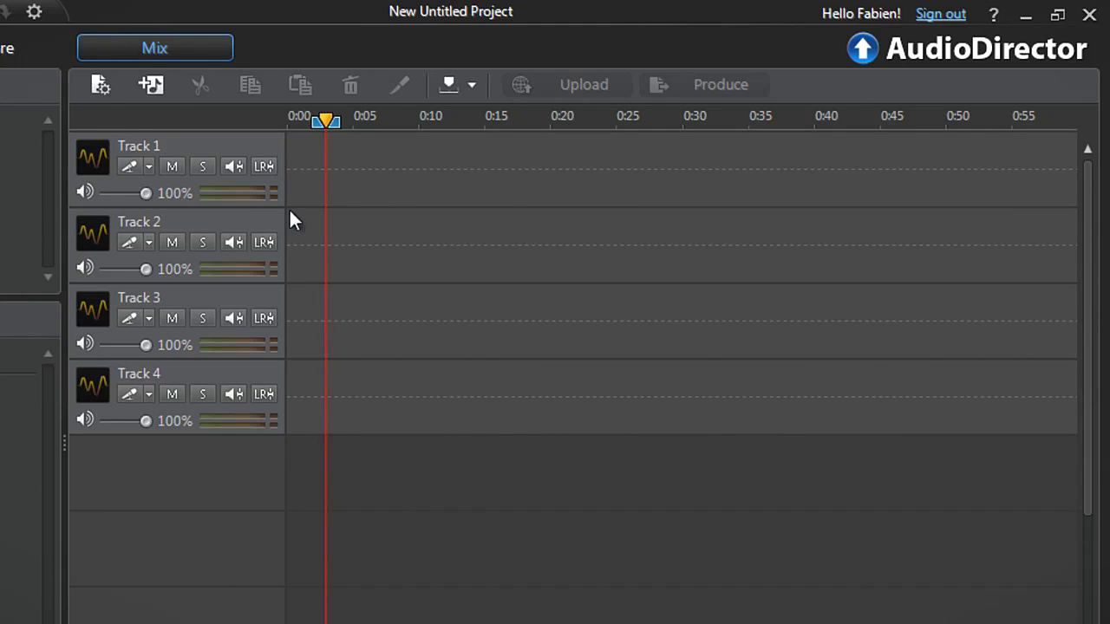
{"action": "left_click", "coordinate": [164, 87]}
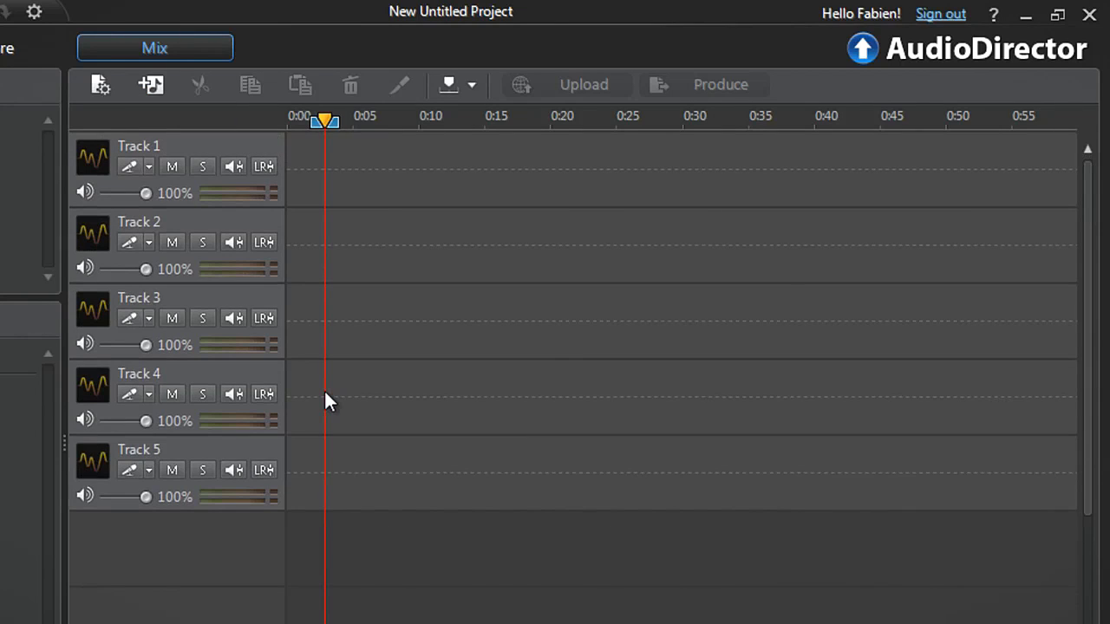
{"action": "right_click", "coordinate": [325, 473]}
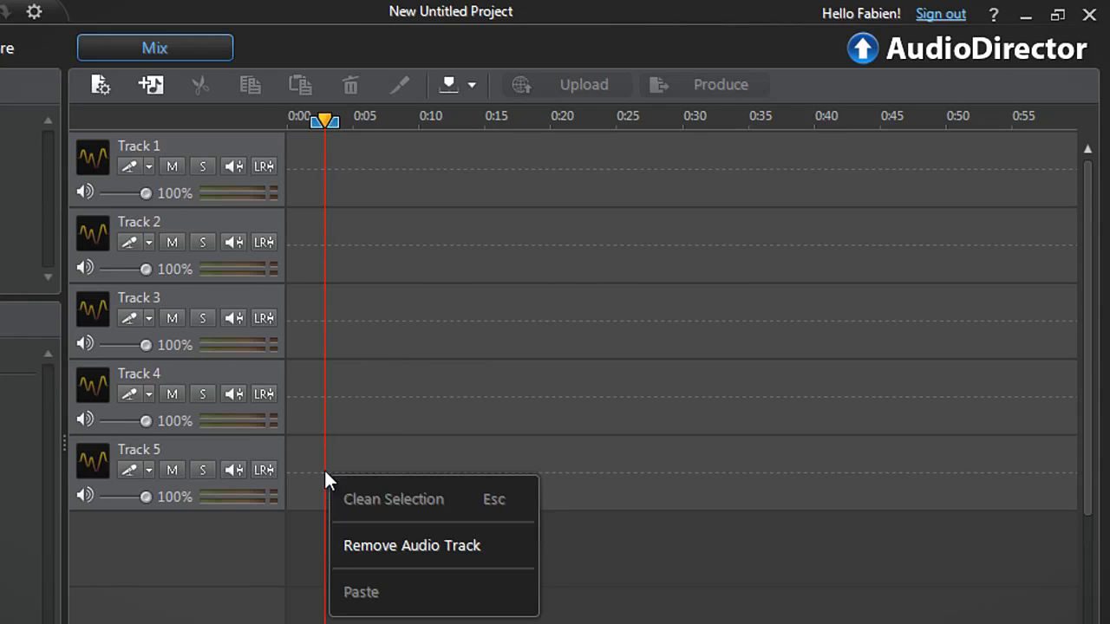
{"action": "left_click", "coordinate": [348, 545]}
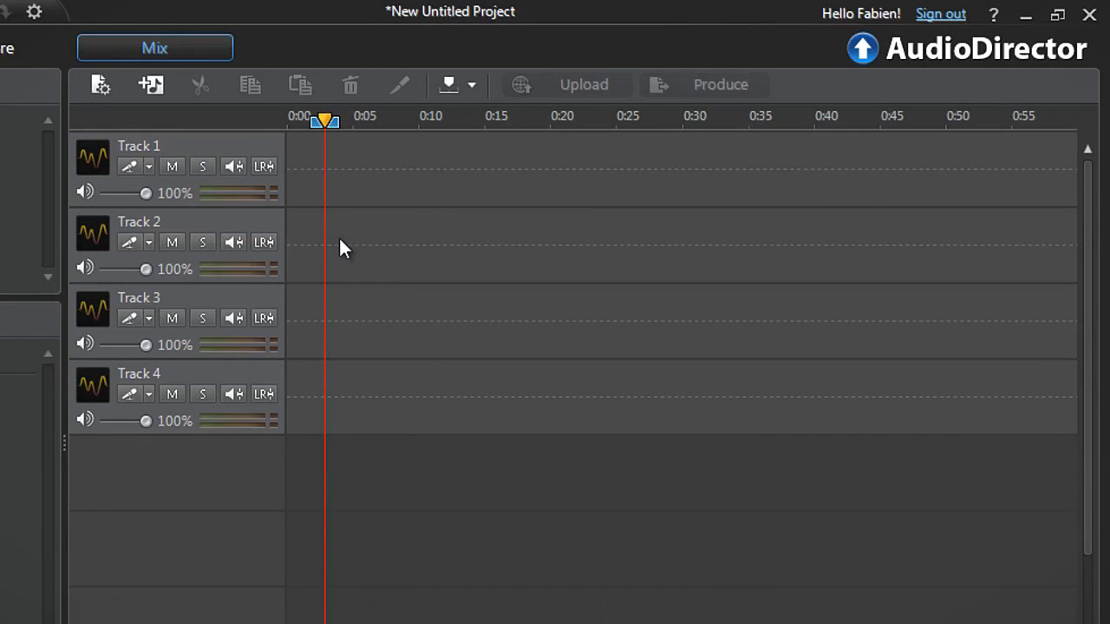
Step: Name Tracks 1 to 4 DRUMS, BASS, KEYBOARD and ACOUSTIC GUITAR in turn
{"action": "double_click", "coordinate": [144, 145]}
{"action": "type", "text": "DRUMS"}
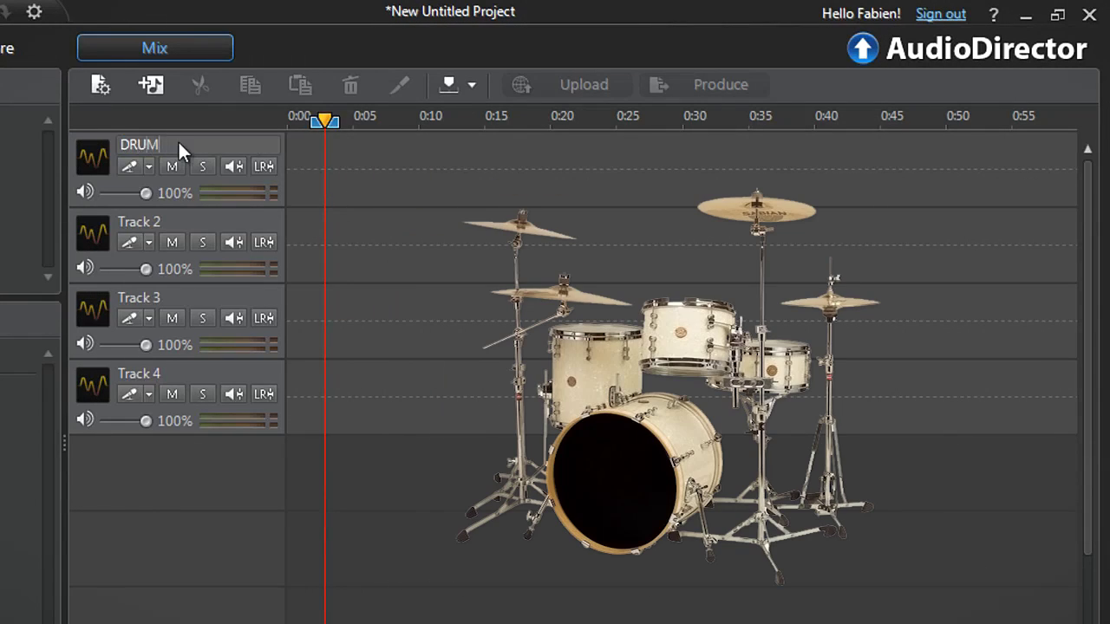
{"action": "double_click", "coordinate": [169, 222]}
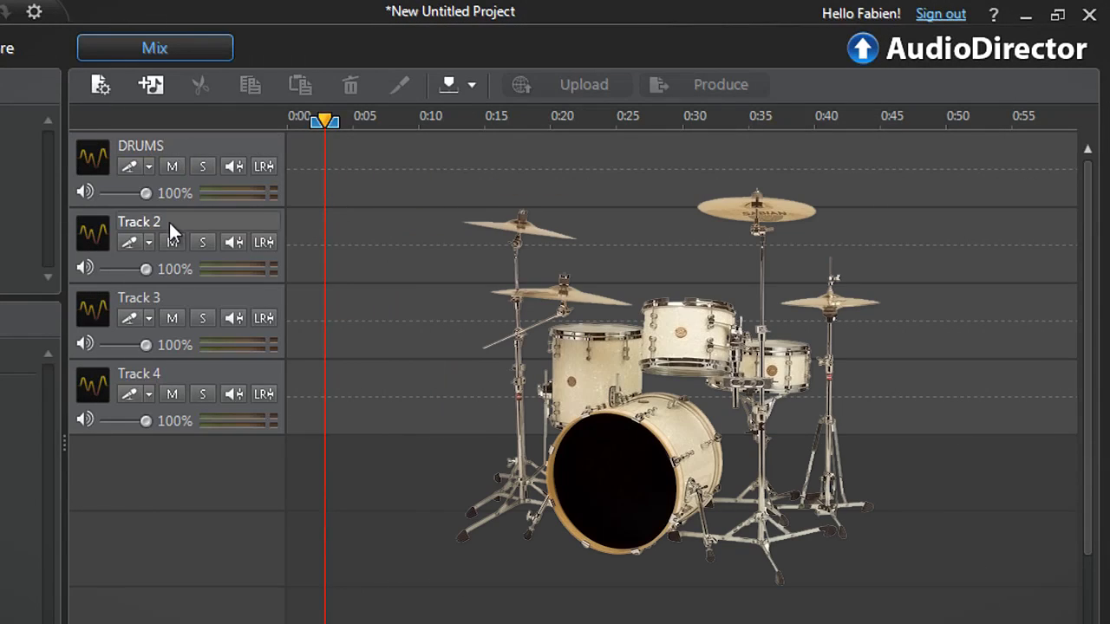
{"action": "type", "text": "BASS"}
{"action": "key", "text": "Return"}
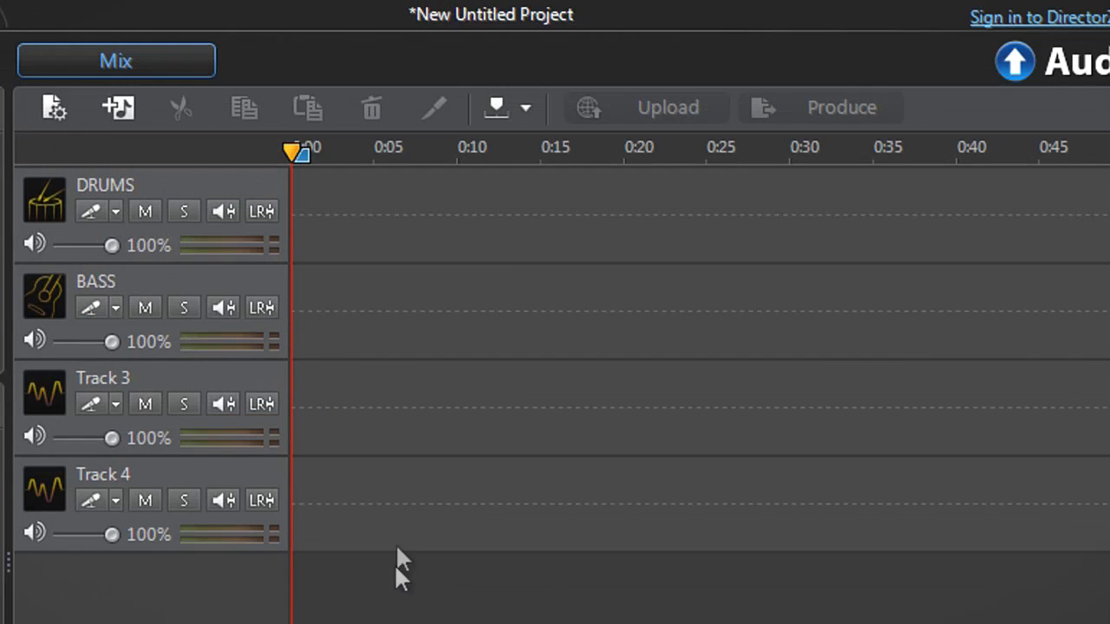
{"action": "double_click", "coordinate": [275, 364]}
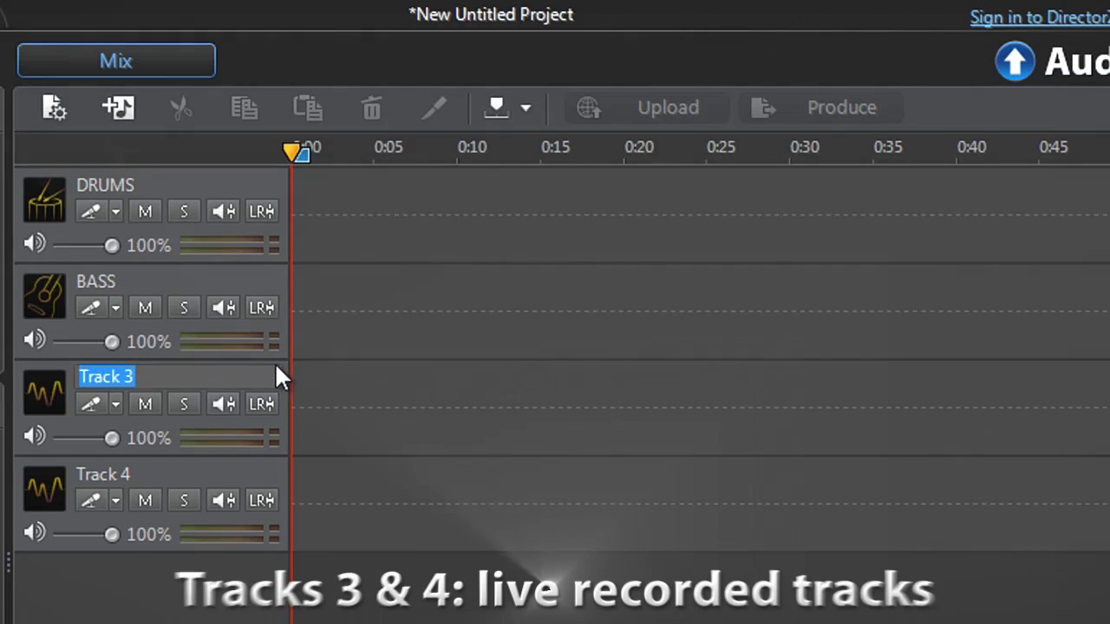
{"action": "type", "text": "KEYBOARD"}
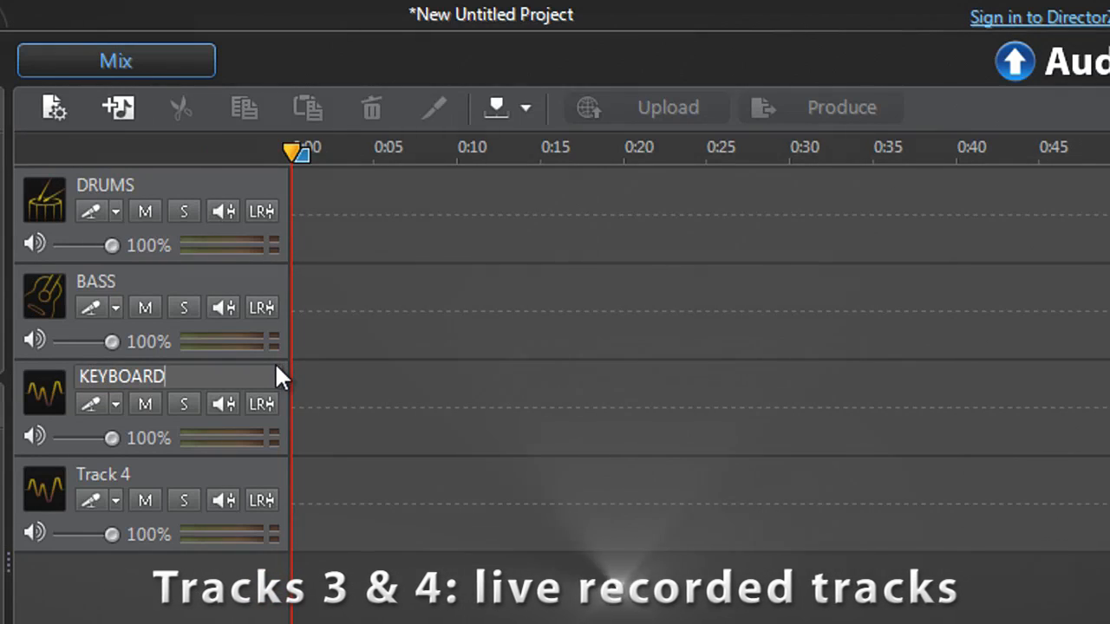
{"action": "key", "text": "Return"}
{"action": "double_click", "coordinate": [279, 472]}
{"action": "type", "text": "ACOUSTIC"}
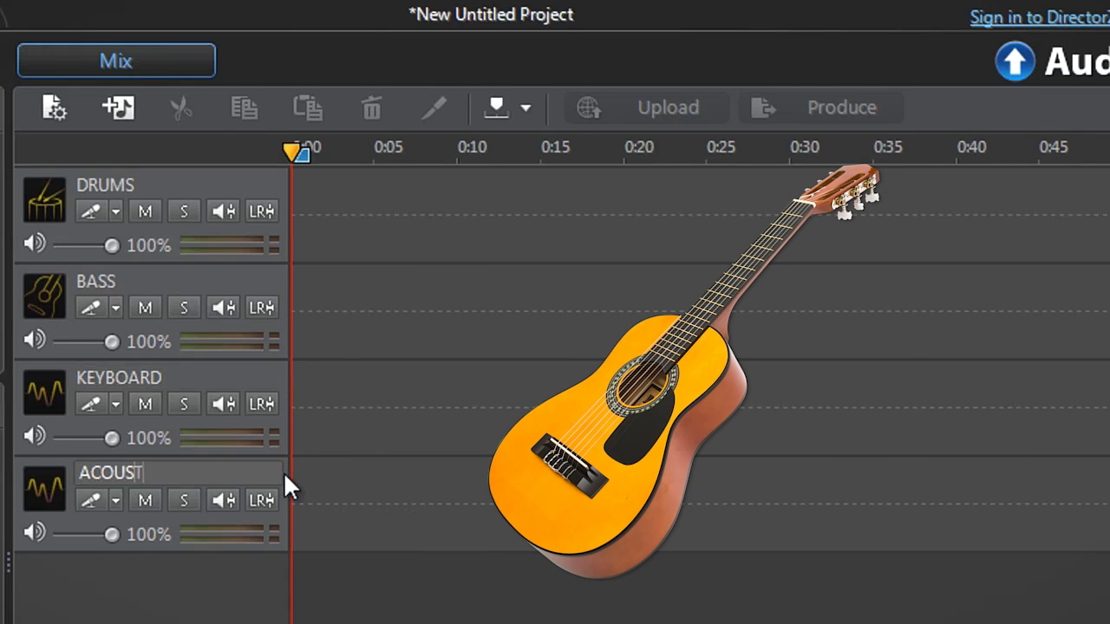
{"action": "type", "text": " GUITAR"}
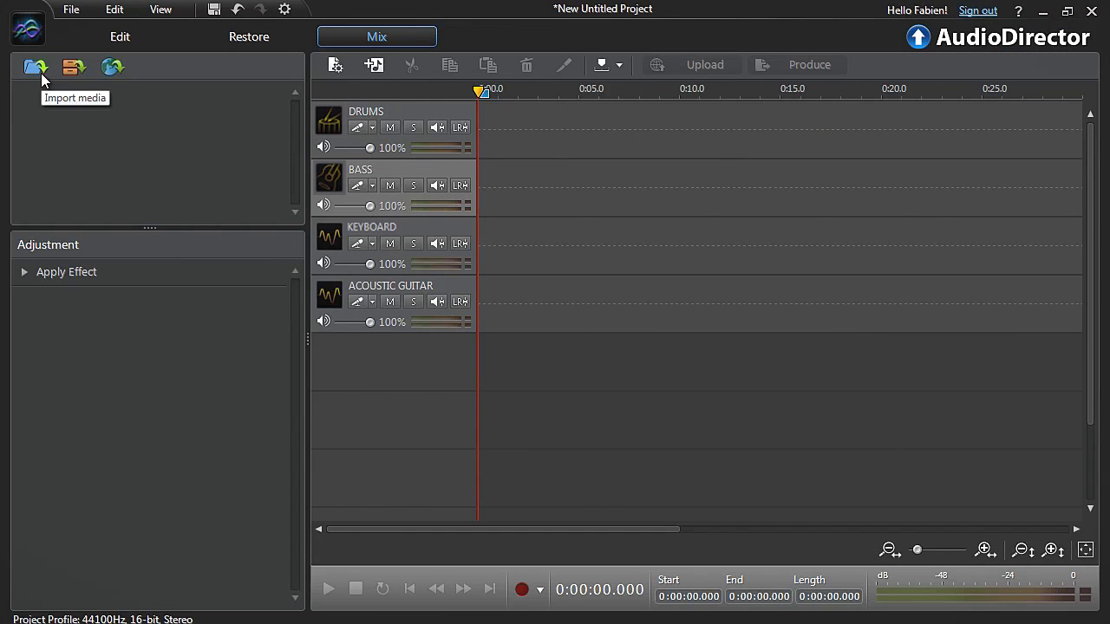
Step: Import DRUMS-SOUND-TRACK.wav and BASS-SOUNDTRACK.wav and drag them onto the DRUMS and BASS tracks
{"action": "left_click", "coordinate": [37, 70]}
{"action": "left_click", "coordinate": [233, 120]}
{"action": "left_click", "coordinate": [231, 138], "text": "ctrl"}
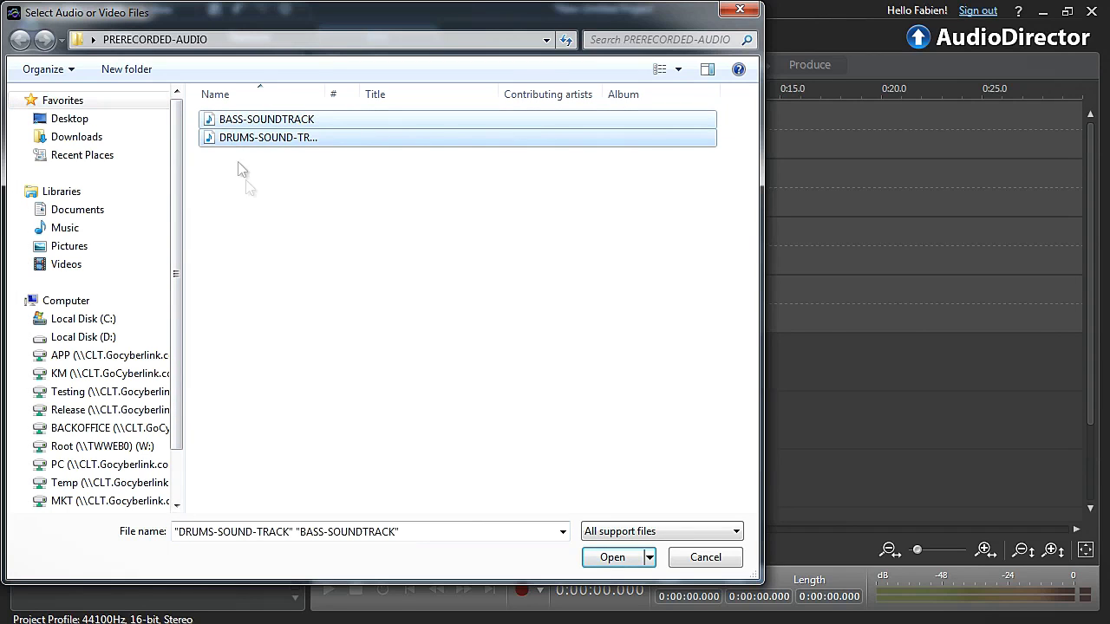
{"action": "left_click", "coordinate": [613, 558]}
{"action": "left_click_drag", "start_coordinate": [137, 97], "coordinate": [480, 142]}
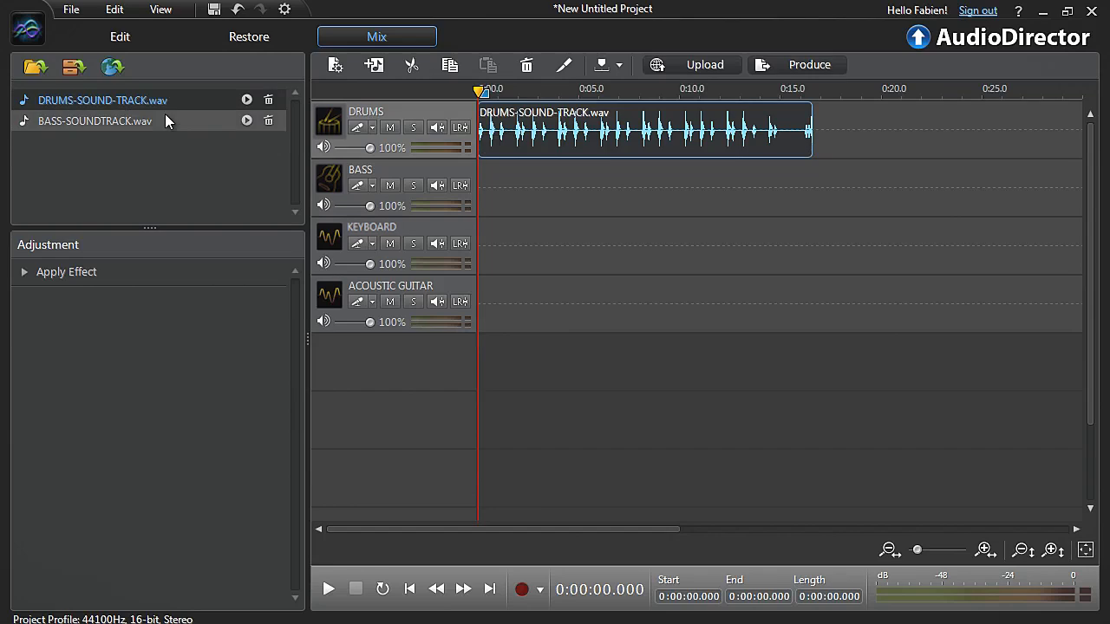
{"action": "left_click_drag", "start_coordinate": [168, 120], "coordinate": [483, 191]}
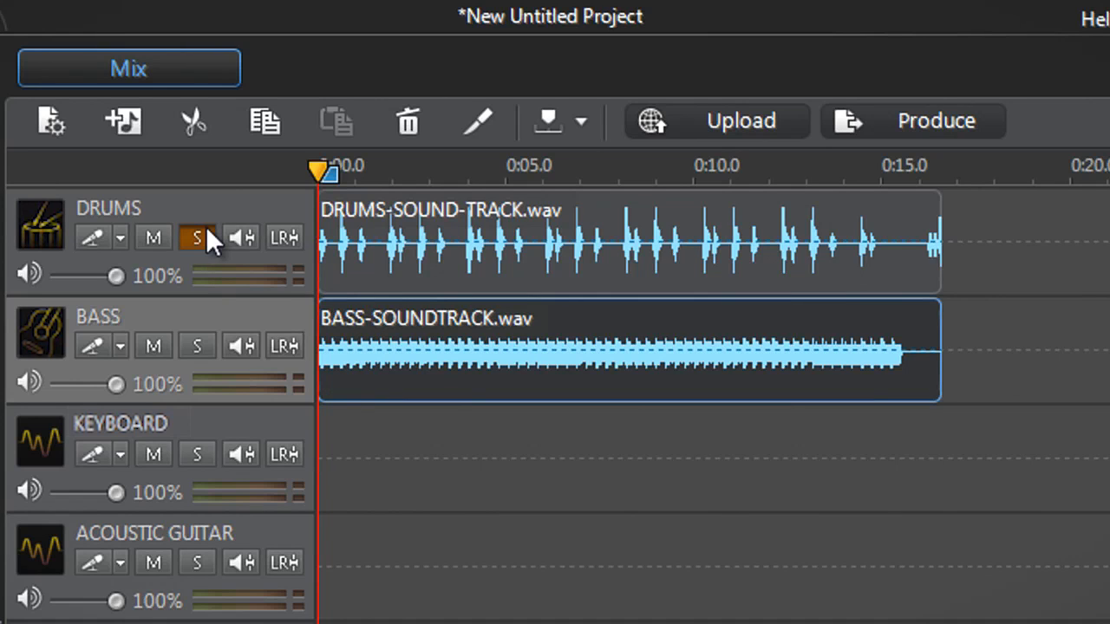
Step: Play the drums and bass, replay with DRUMS muted, then unmute DRUMS and play again
{"action": "key", "text": "space"}
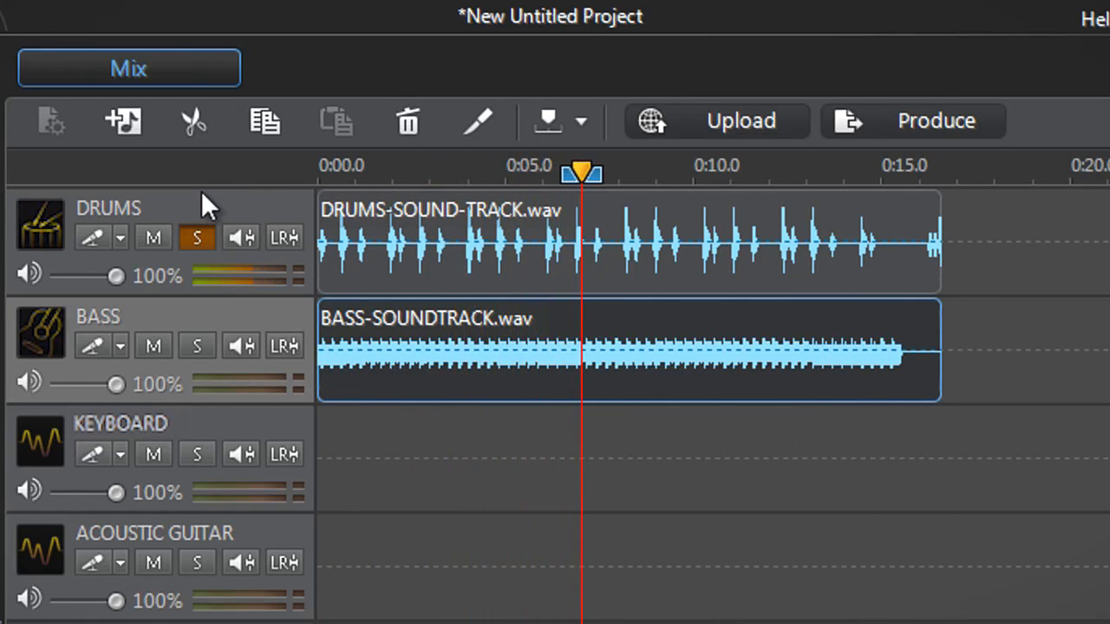
{"action": "key", "text": "space"}
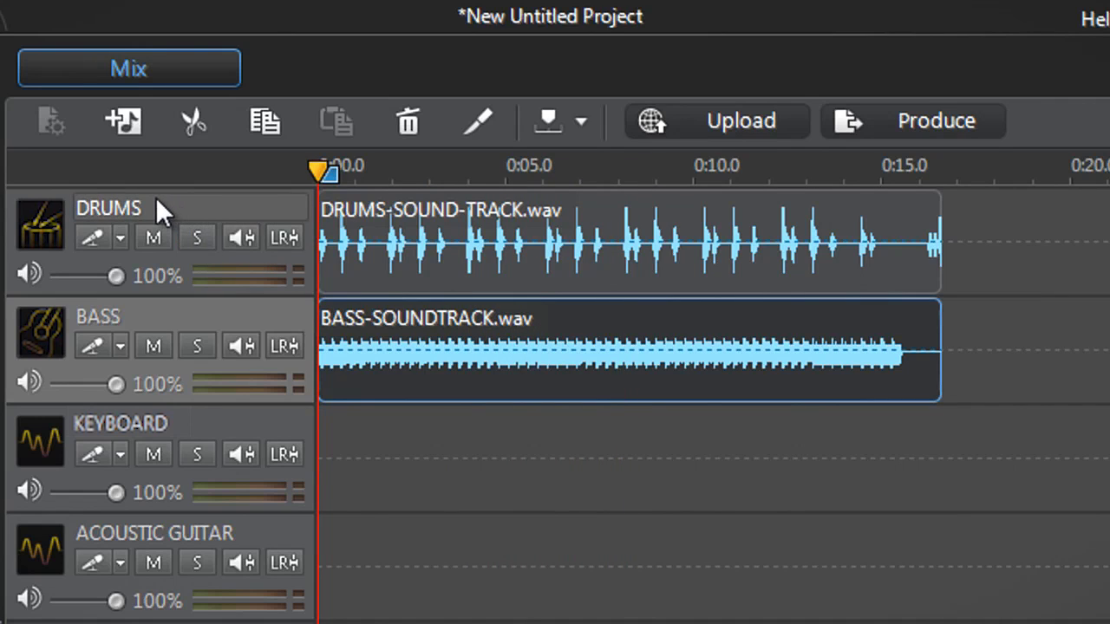
{"action": "left_click", "coordinate": [155, 236]}
{"action": "key", "text": "space"}
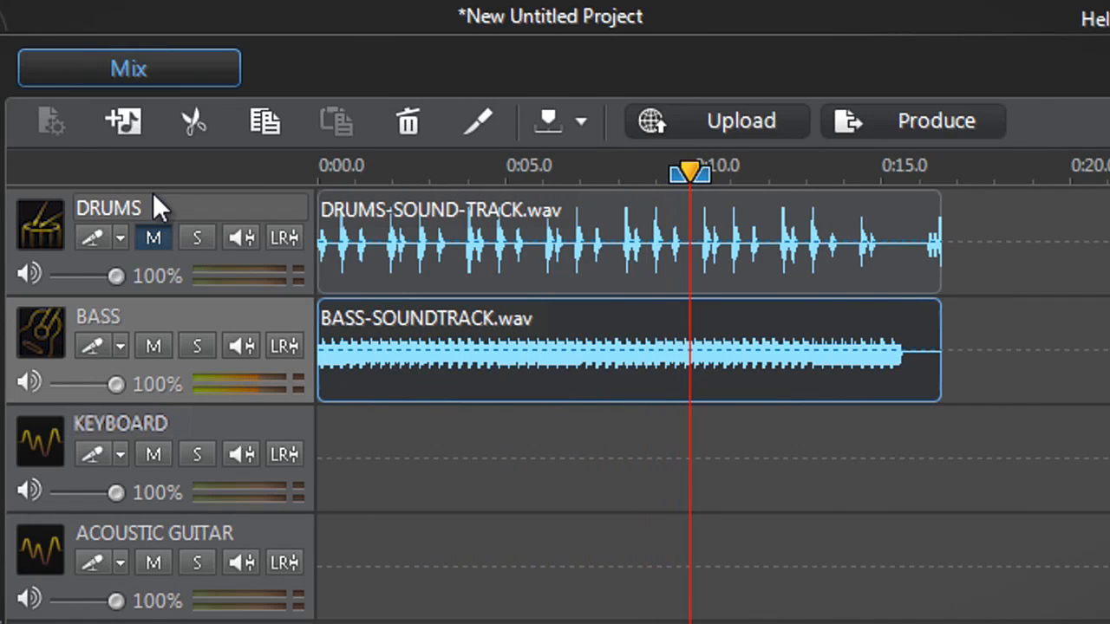
{"action": "key", "text": "space"}
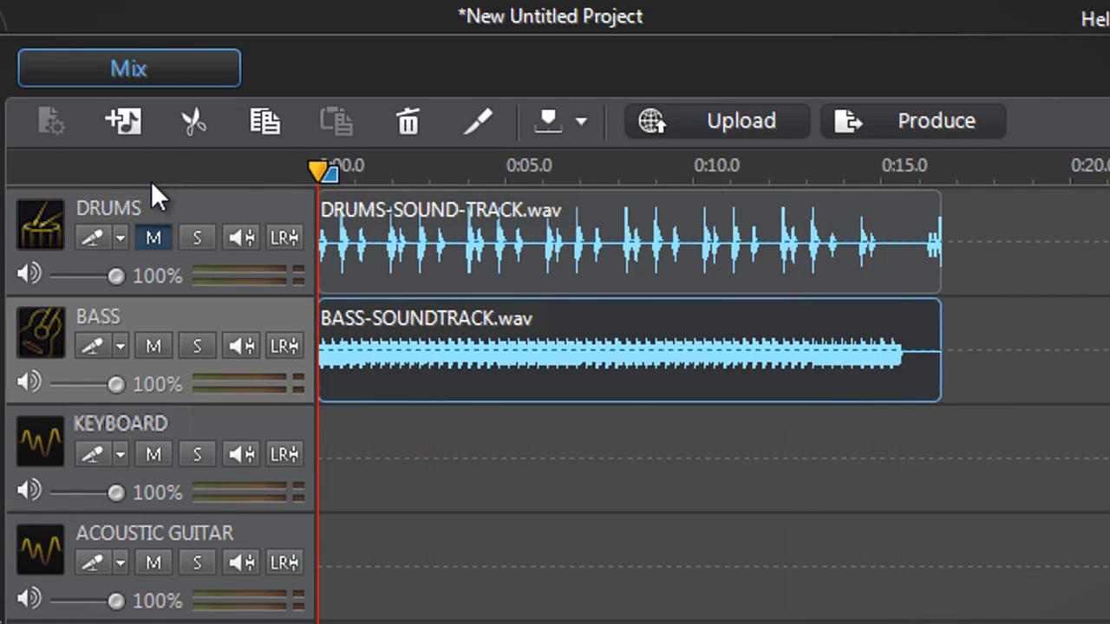
{"action": "left_click", "coordinate": [149, 234]}
{"action": "key", "text": "space"}
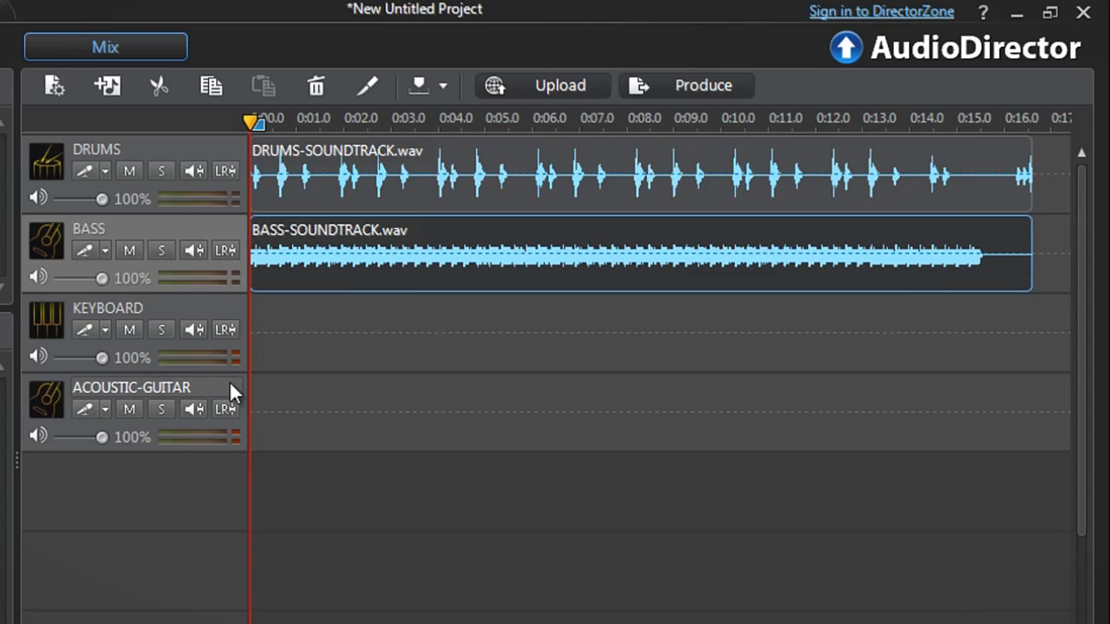
Step: Set the KEYBOARD track's recording input source to Stereo Microphone
{"action": "left_click", "coordinate": [105, 330]}
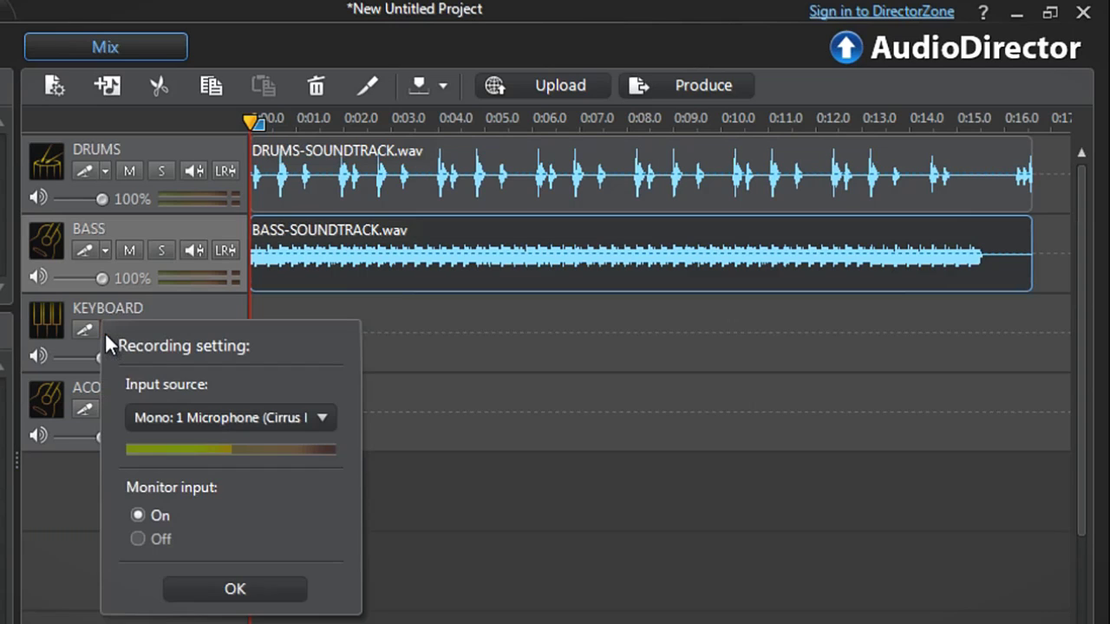
{"action": "left_click", "coordinate": [142, 416]}
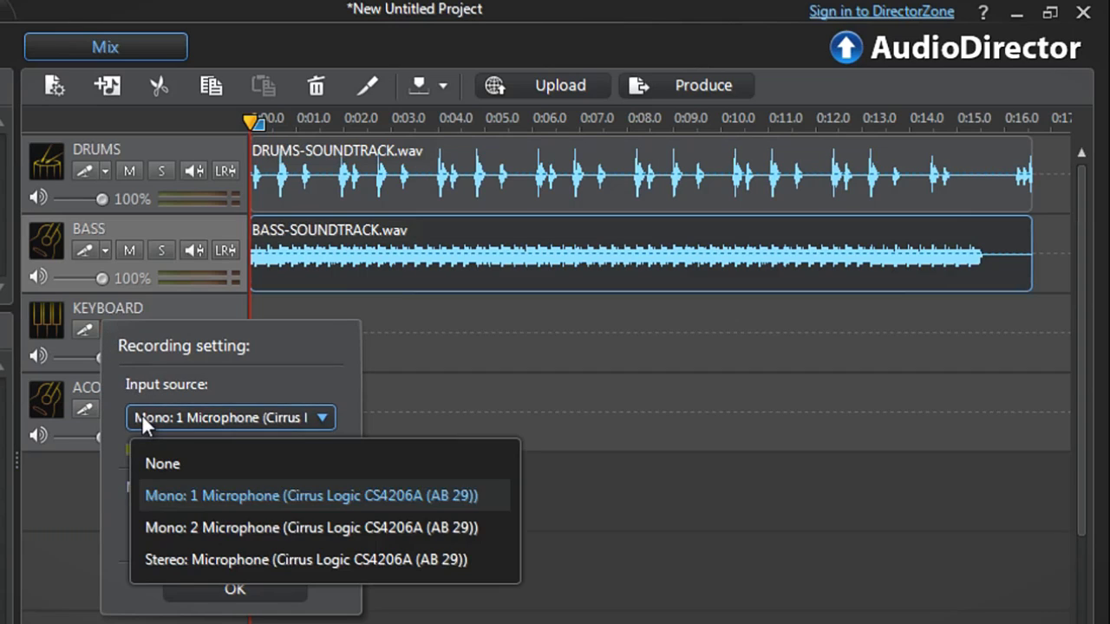
{"action": "left_click", "coordinate": [172, 559]}
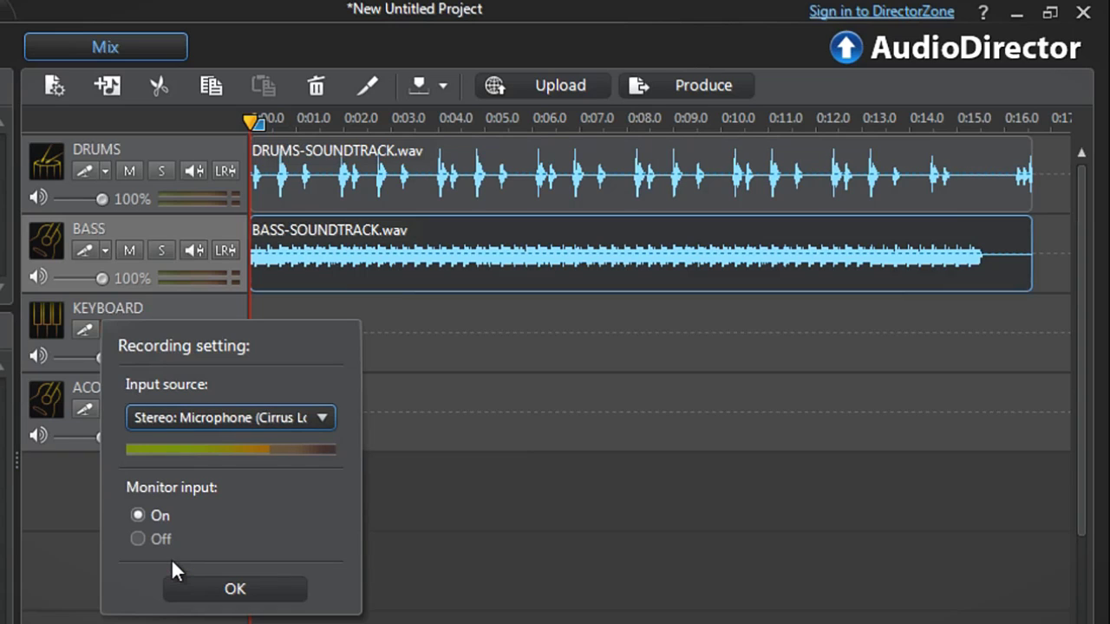
{"action": "left_click", "coordinate": [185, 591]}
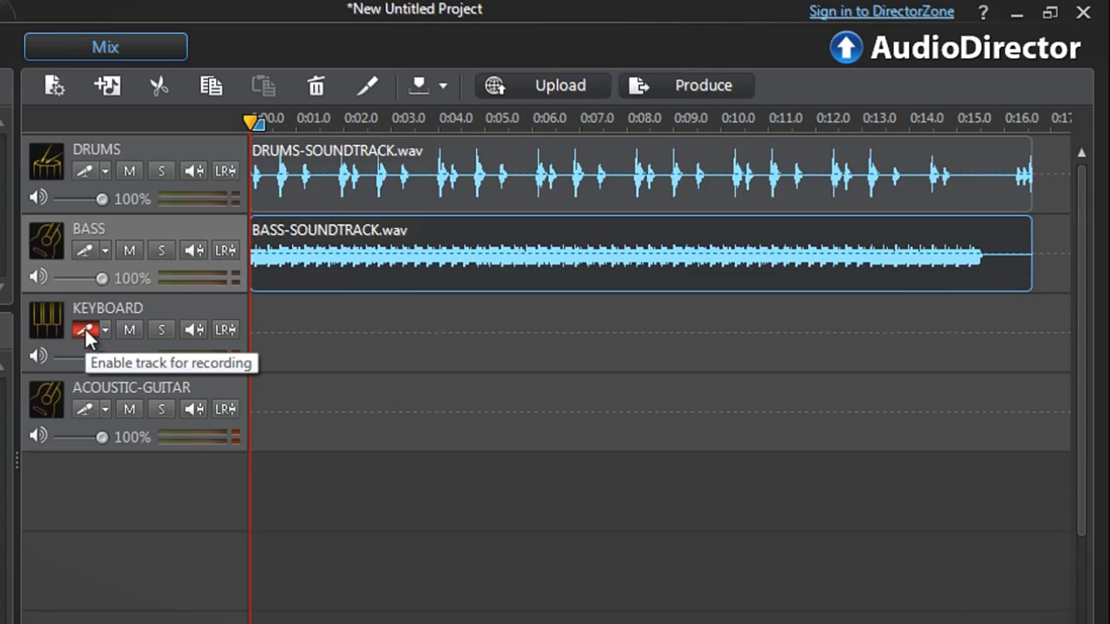
Step: Arm the acoustic guitar track and set the recording countdown timer to 5 seconds
{"action": "left_click", "coordinate": [84, 409]}
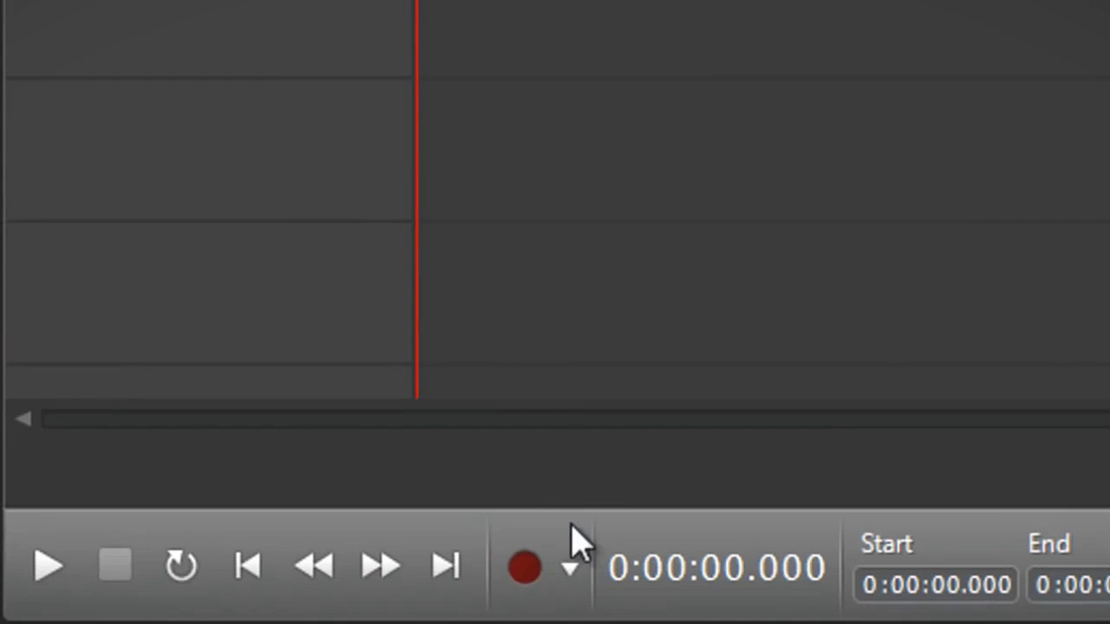
{"action": "left_click", "coordinate": [573, 568]}
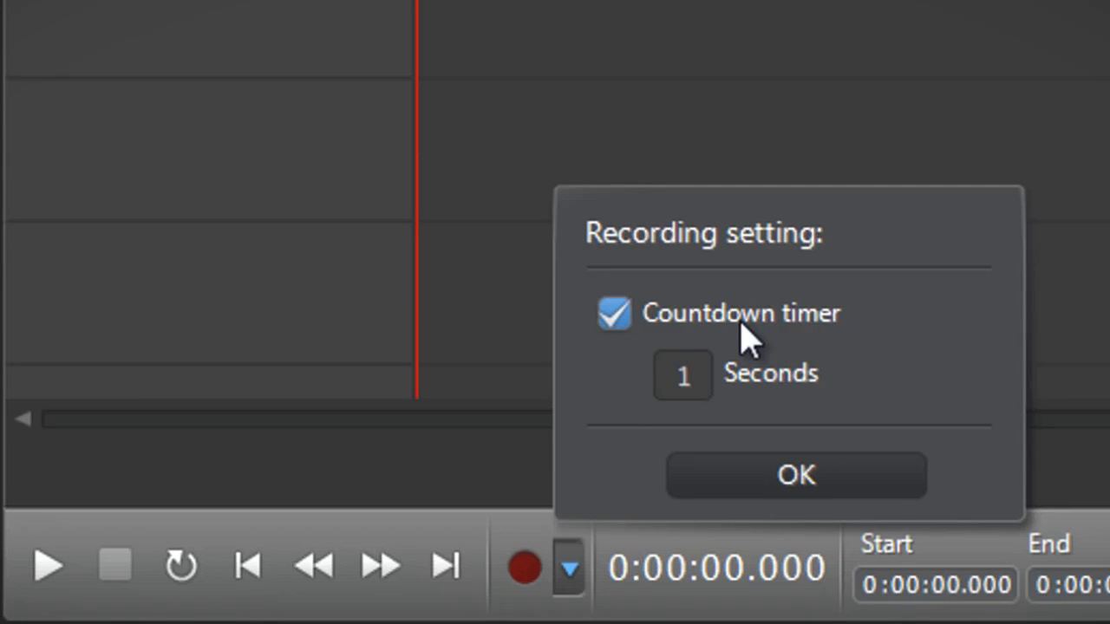
{"action": "double_click", "coordinate": [704, 378]}
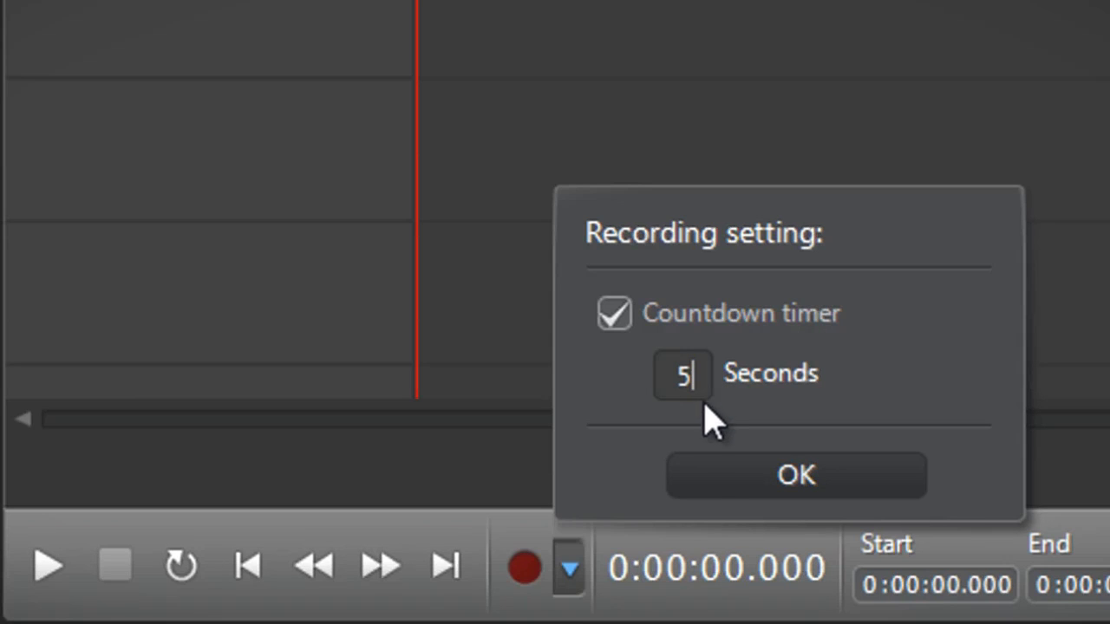
{"action": "left_click", "coordinate": [713, 490]}
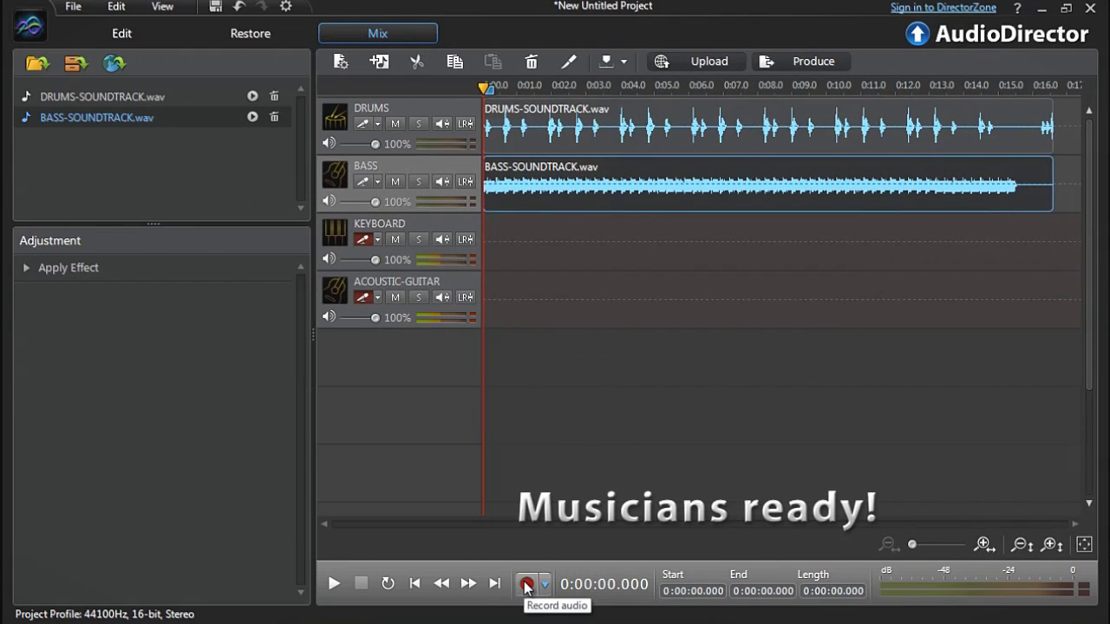
Step: Record and stop a countdown test take, then record the keyboard and guitar parts
{"action": "left_click", "coordinate": [525, 586]}
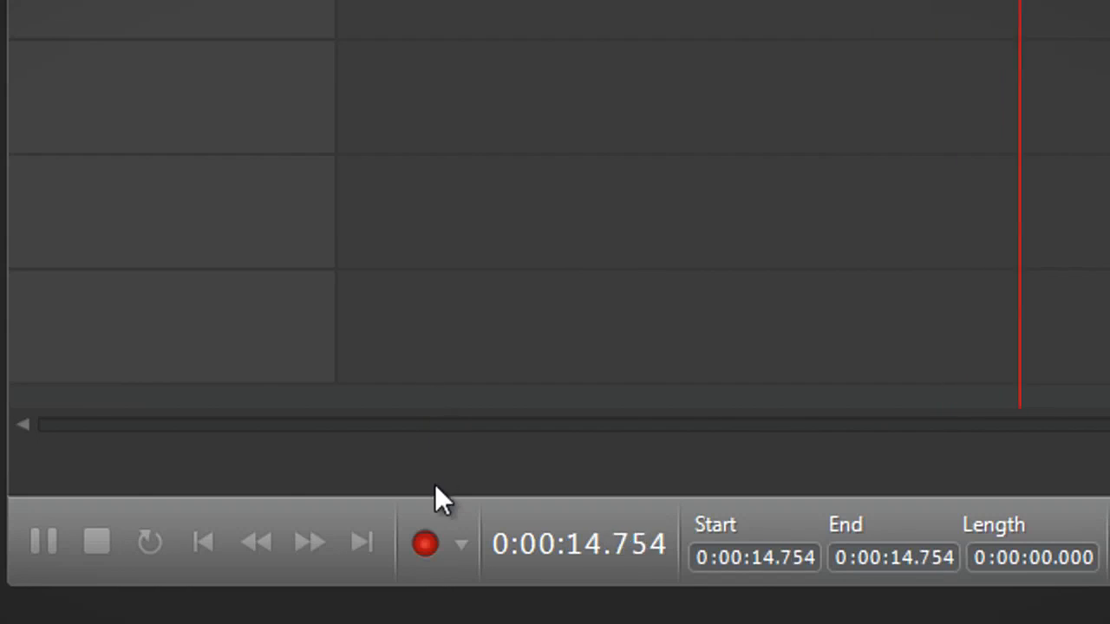
{"action": "left_click", "coordinate": [429, 539]}
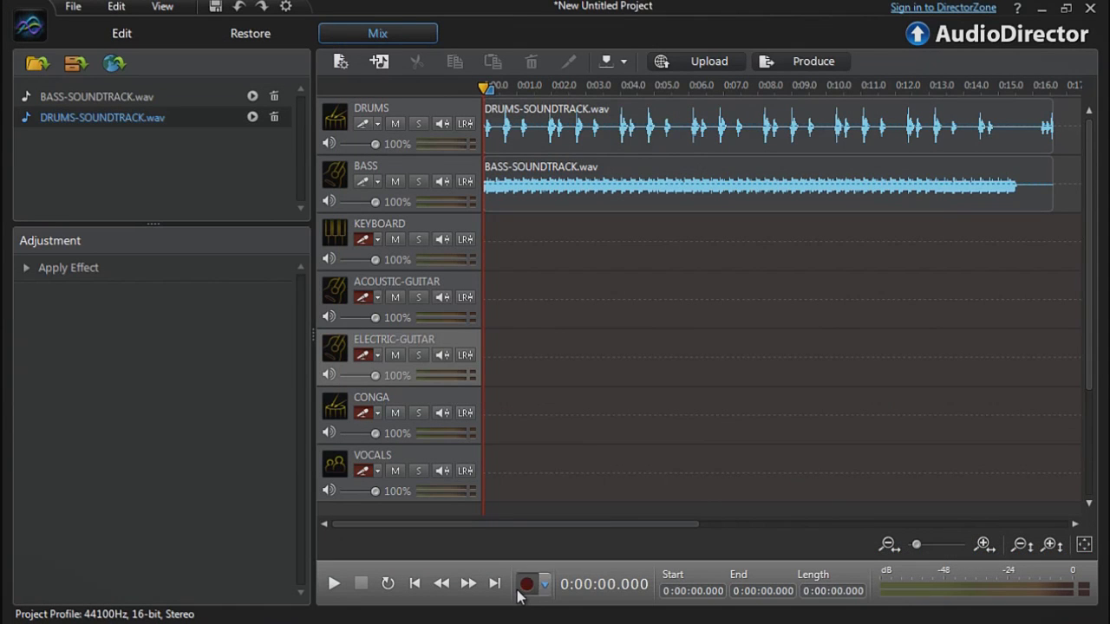
{"action": "left_click", "coordinate": [523, 586]}
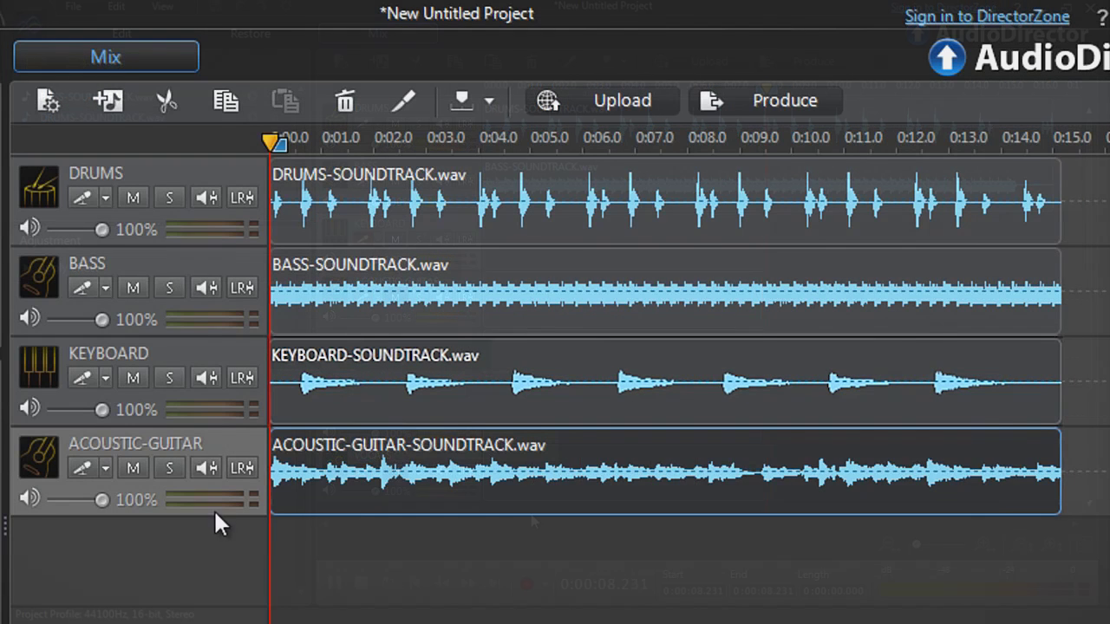
Step: Add volume keyframes at both ends of the guitar clip and drag the end points to 0%
{"action": "left_click", "coordinate": [205, 468]}
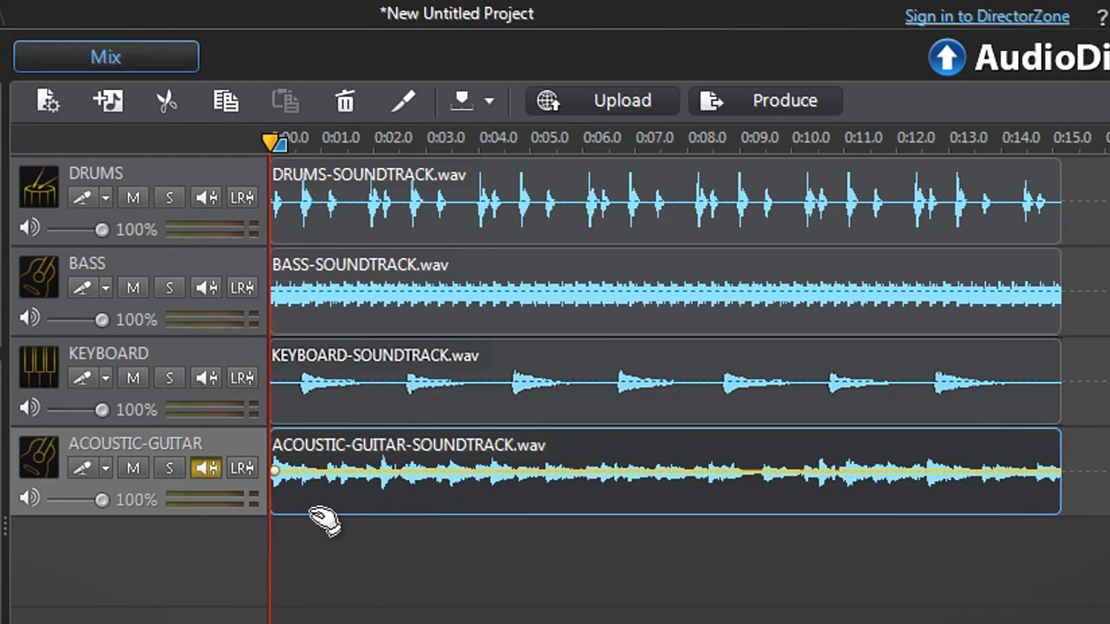
{"action": "left_click", "coordinate": [314, 472]}
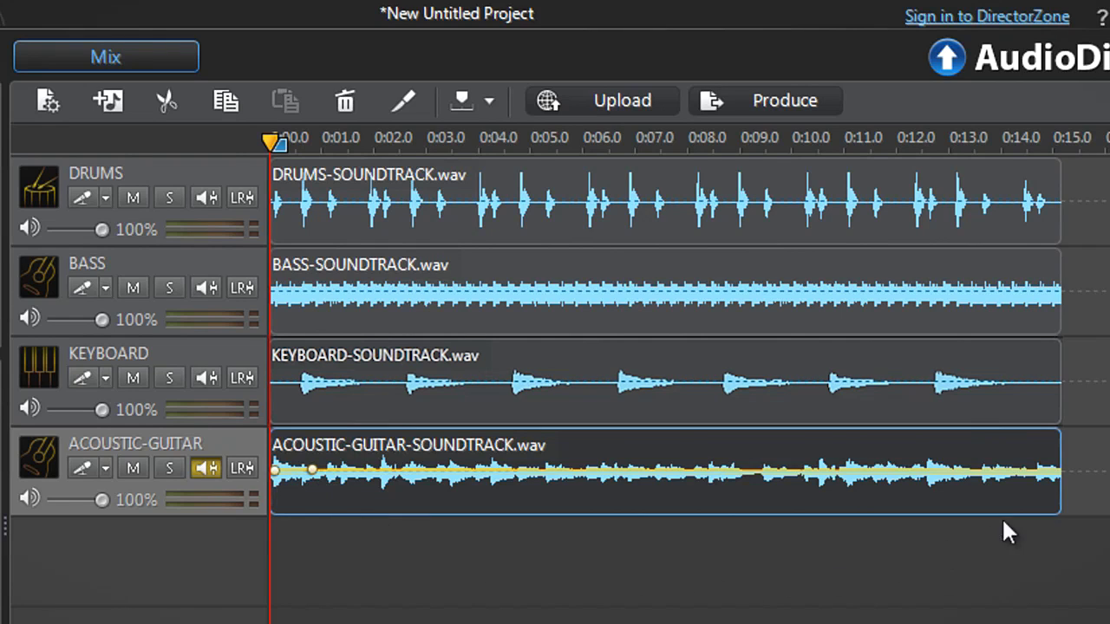
{"action": "left_click", "coordinate": [1023, 473]}
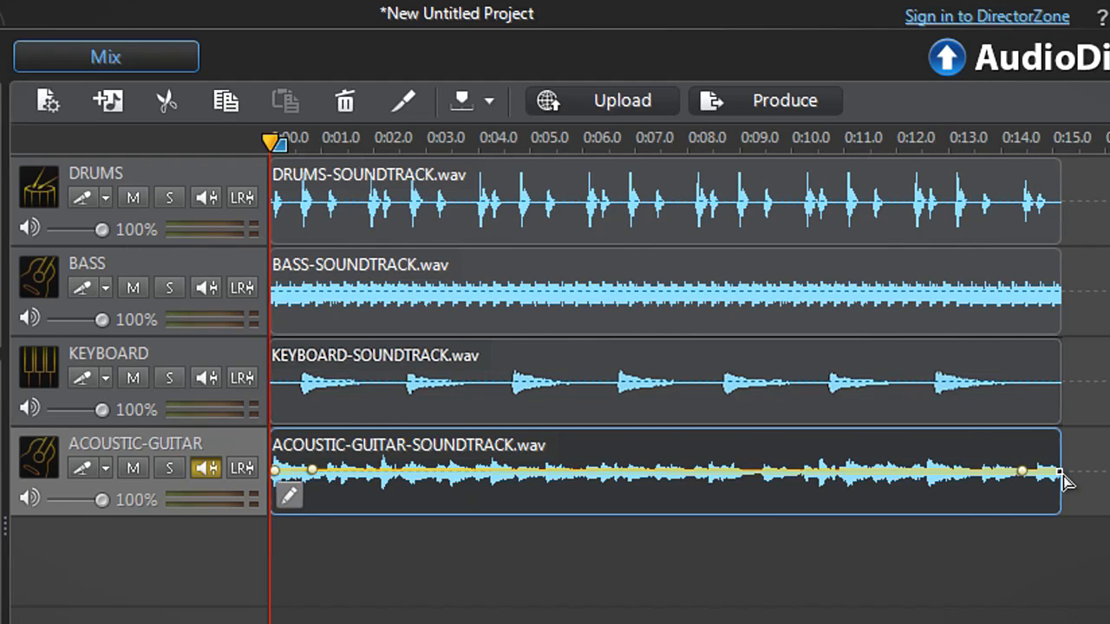
{"action": "left_click_drag", "start_coordinate": [1060, 473], "coordinate": [1058, 525]}
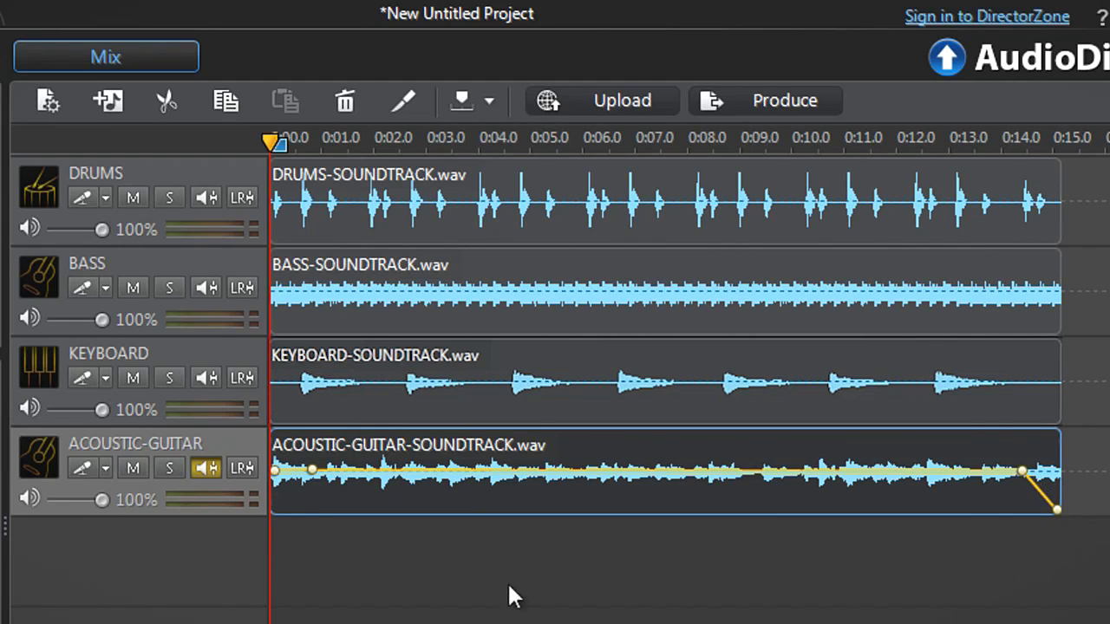
{"action": "left_click_drag", "start_coordinate": [274, 471], "coordinate": [255, 530]}
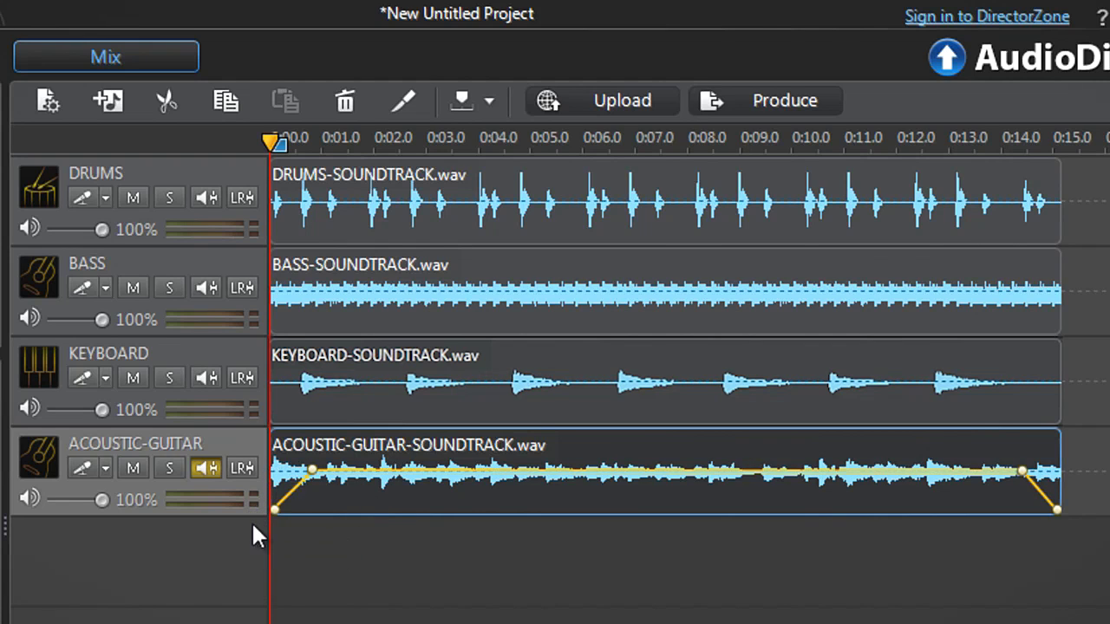
Step: Delete the extra midway keyframe from the guitar's volume envelope
{"action": "left_click", "coordinate": [790, 475]}
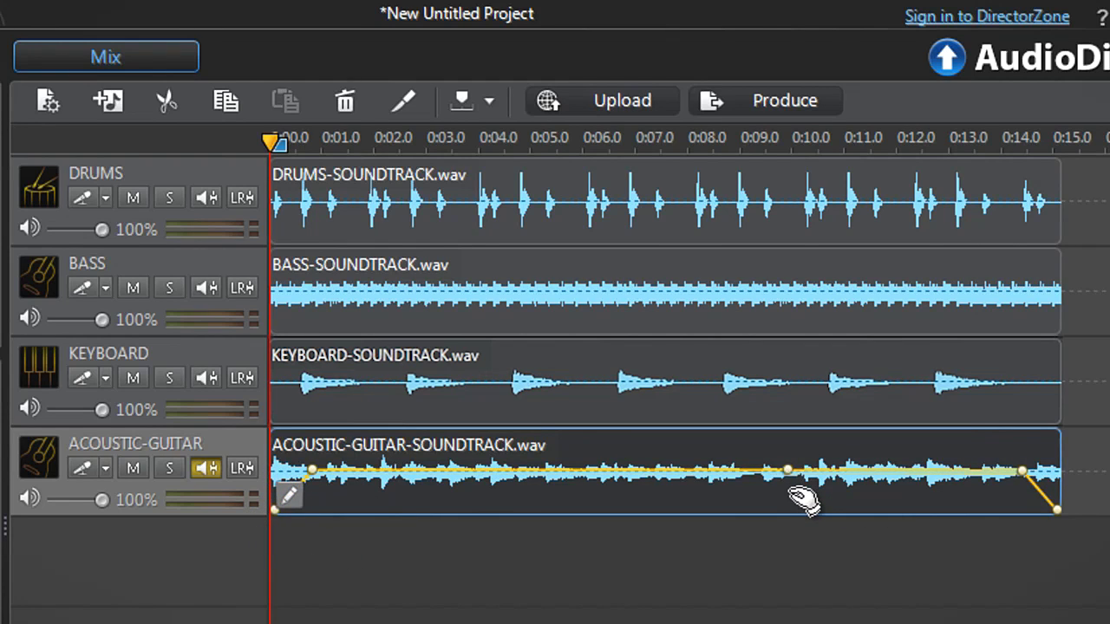
{"action": "right_click", "coordinate": [790, 473]}
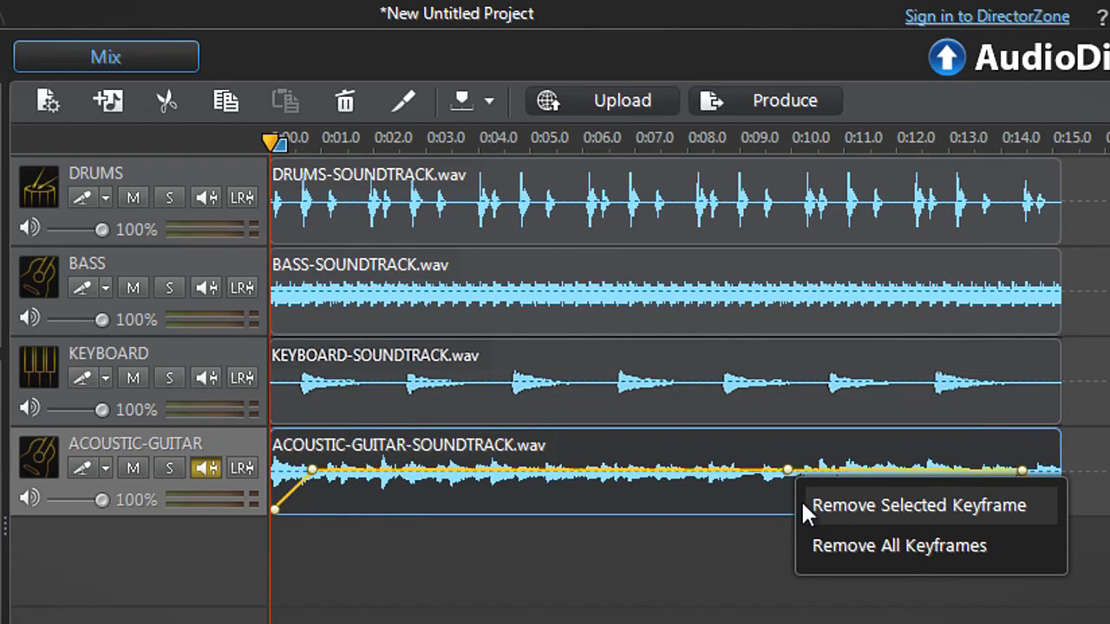
{"action": "left_click", "coordinate": [803, 505]}
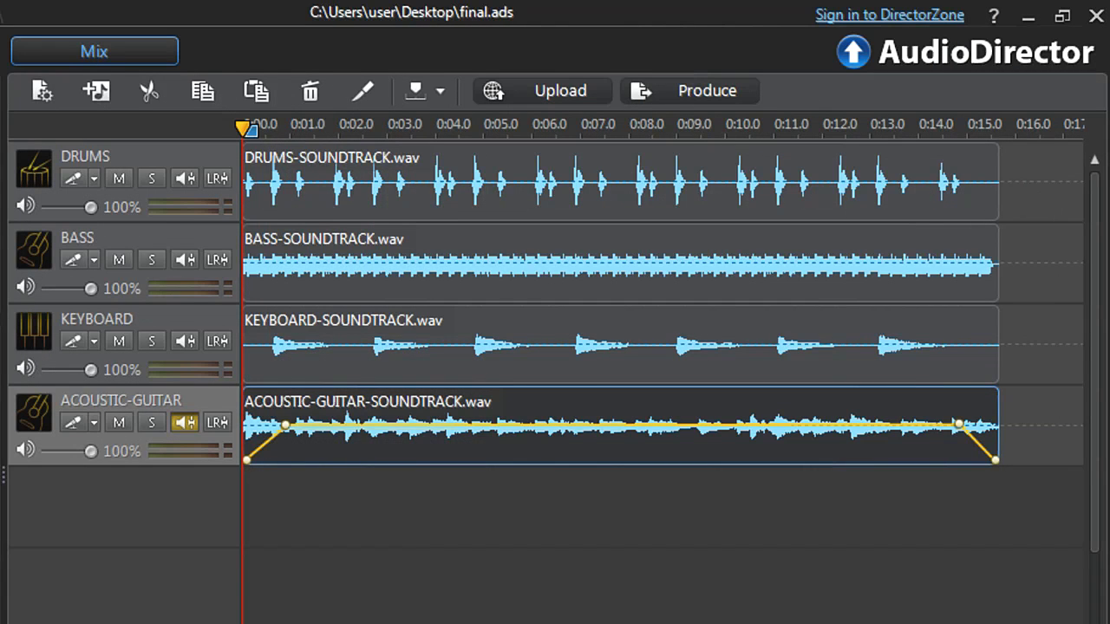
Step: Play final.ads from the start to hear all four tracks with the guitar fades
{"action": "key", "text": "space"}
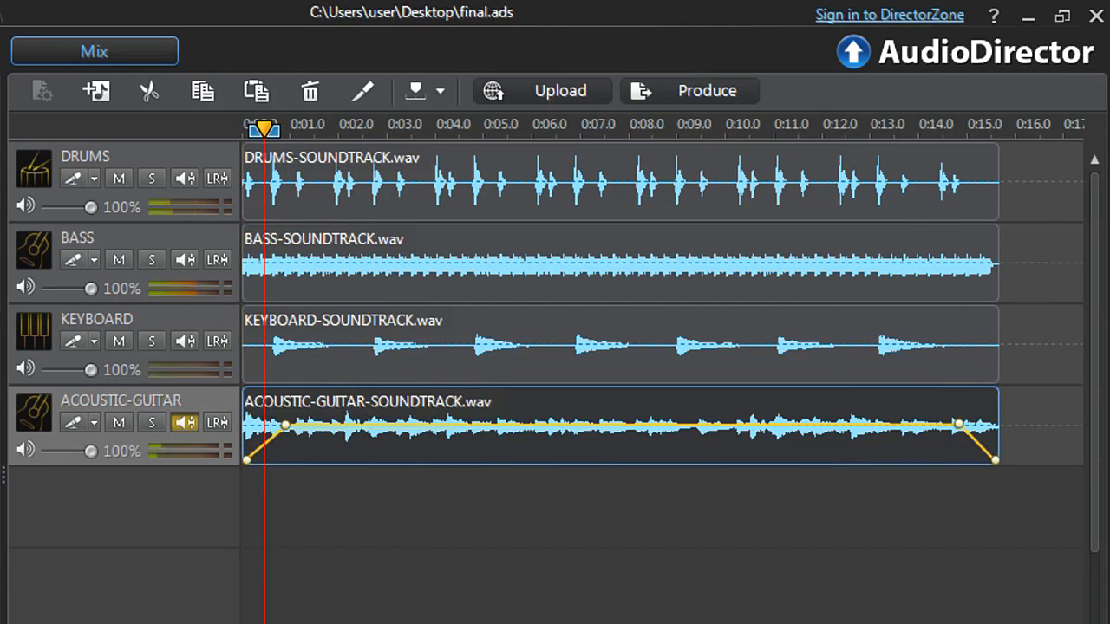